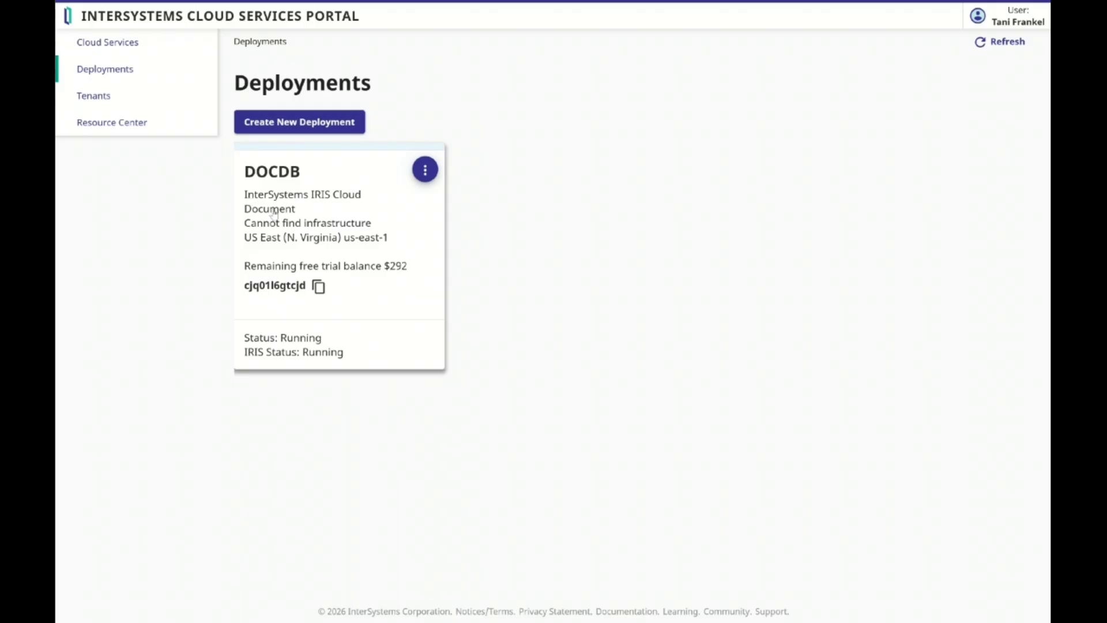
Open the DOCDB deployment and review its deployment details and external connection settings
{"action": "left_click", "coordinate": [273, 211]}
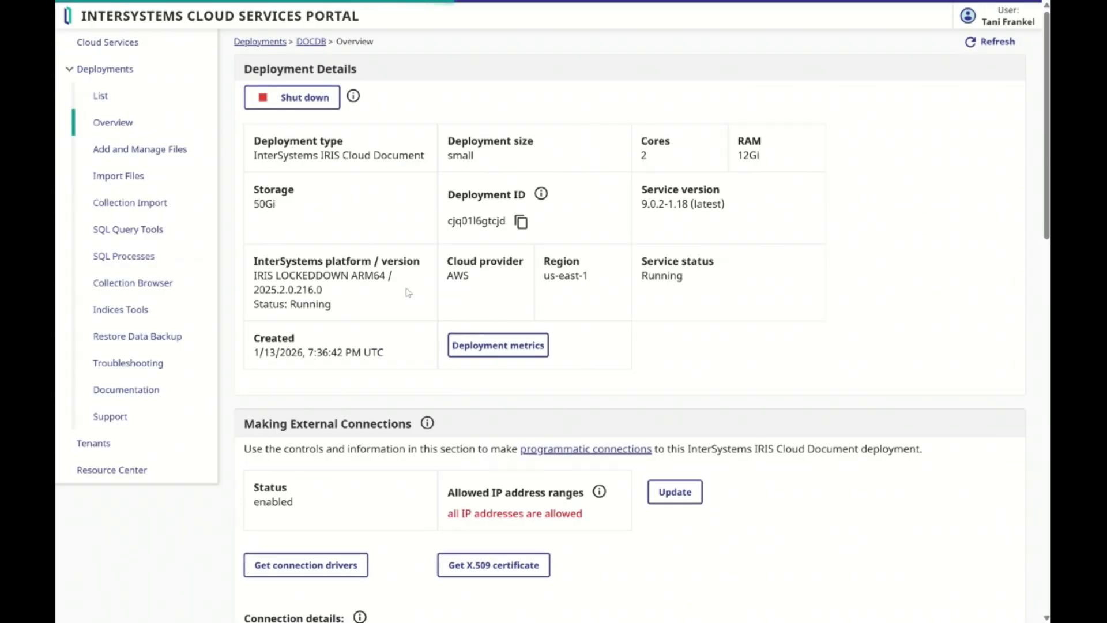
{"action": "scroll", "coordinate": [408, 292], "scroll_direction": "down", "scroll_amount": 5}
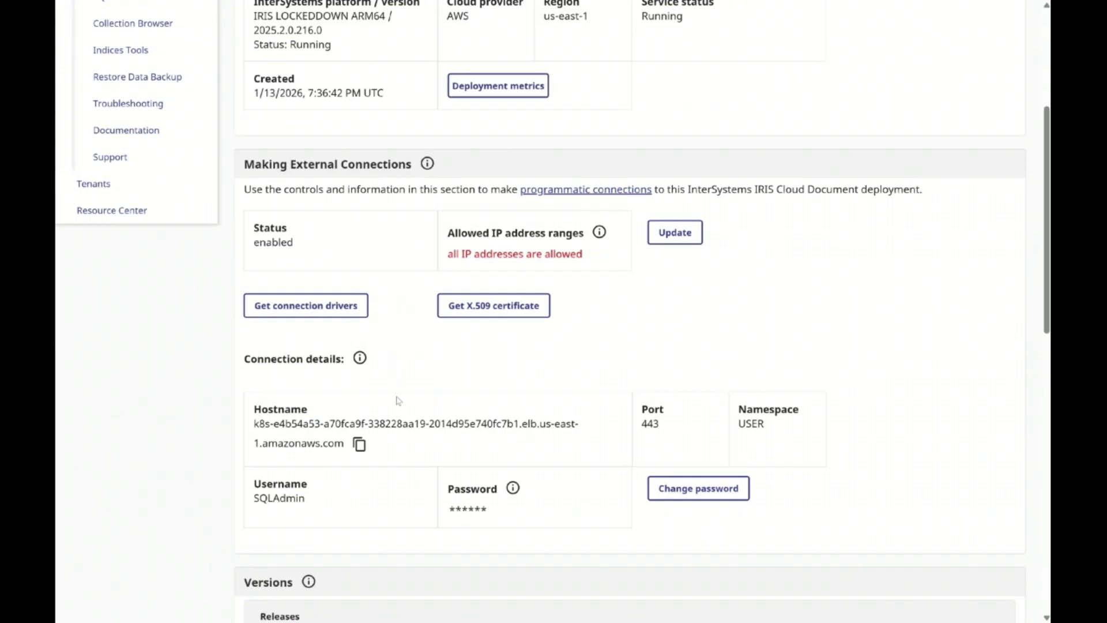
{"action": "scroll", "coordinate": [396, 400], "scroll_direction": "up", "scroll_amount": 5}
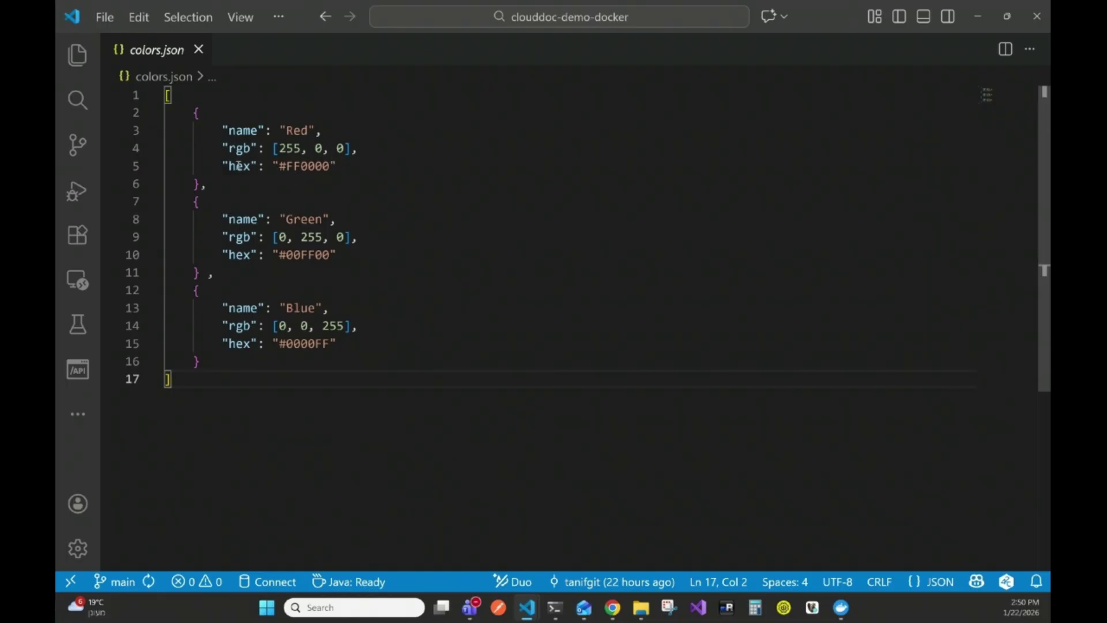
Switch from the code editor back to the cloud portal and upload colors.json to the DOCDB deployment's files
{"action": "key", "text": "alt+Tab"}
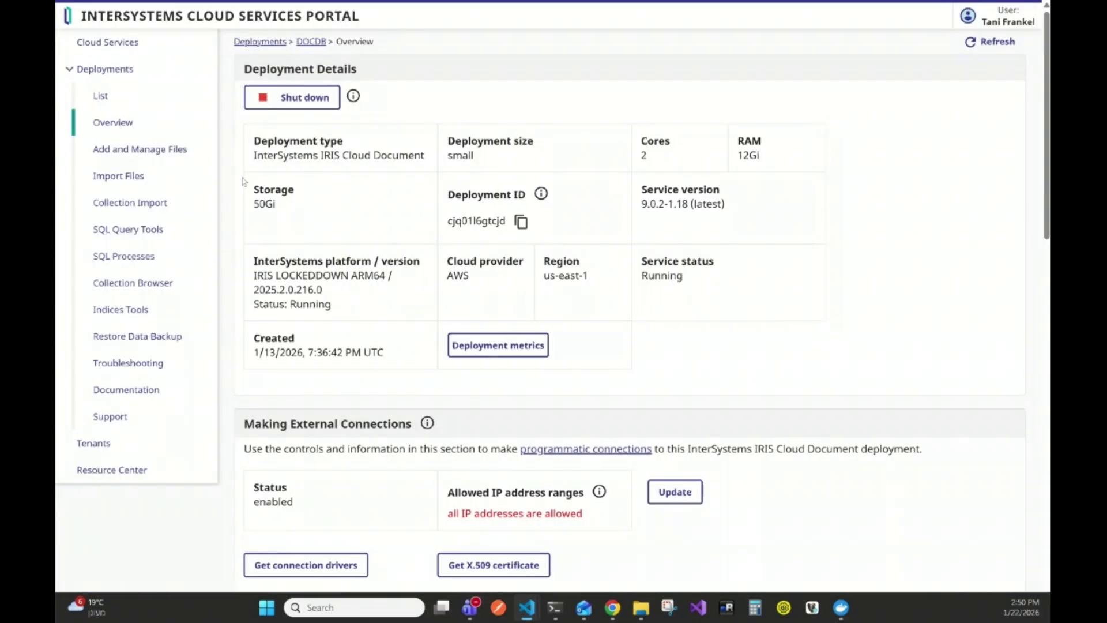
{"action": "left_click", "coordinate": [159, 156]}
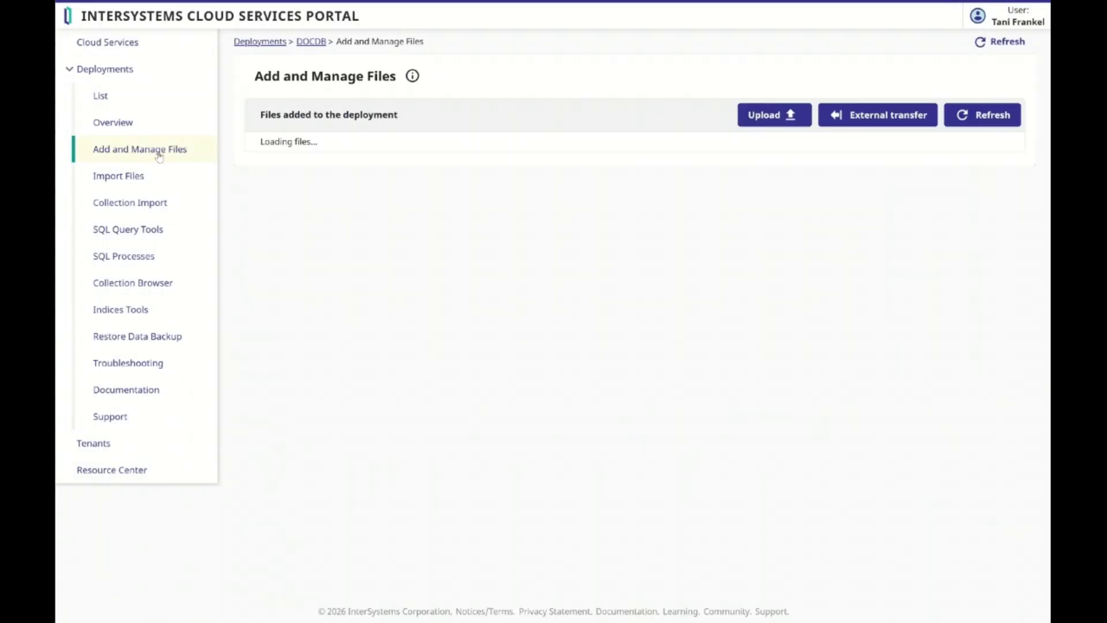
{"action": "left_click", "coordinate": [765, 117]}
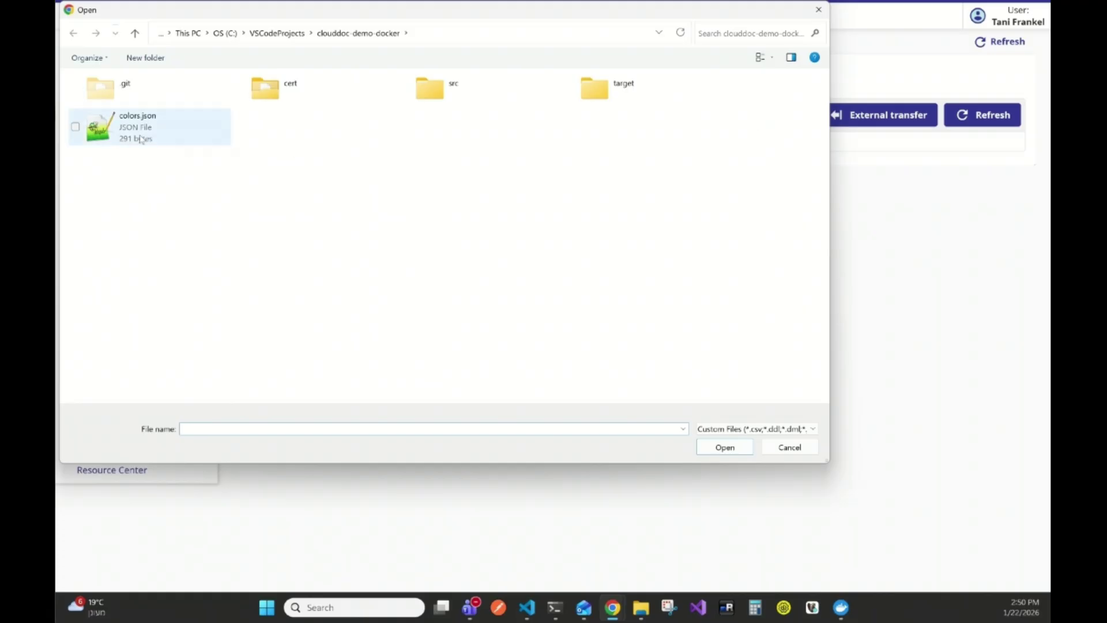
{"action": "double_click", "coordinate": [140, 139]}
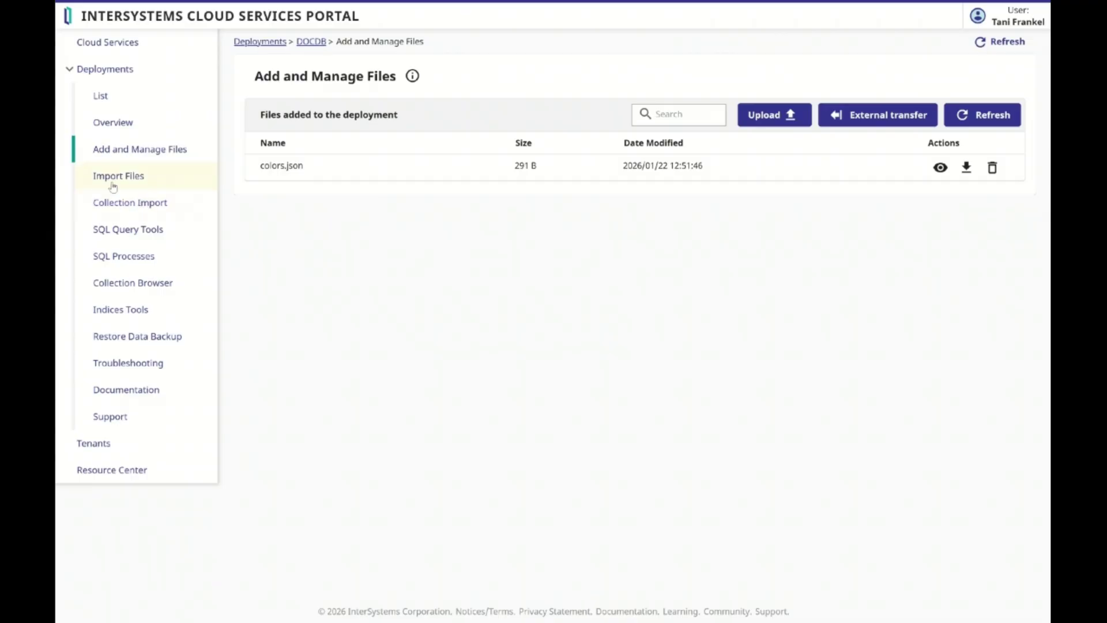
Start a collection bulk import with colors.json as the file to import
{"action": "left_click", "coordinate": [141, 210]}
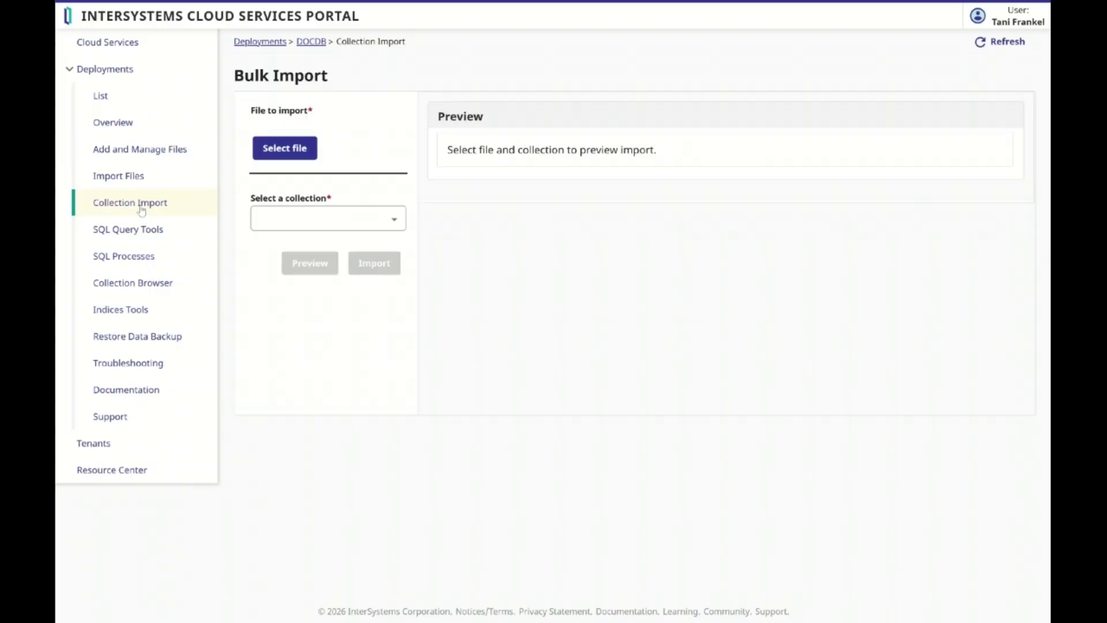
{"action": "left_click", "coordinate": [284, 155]}
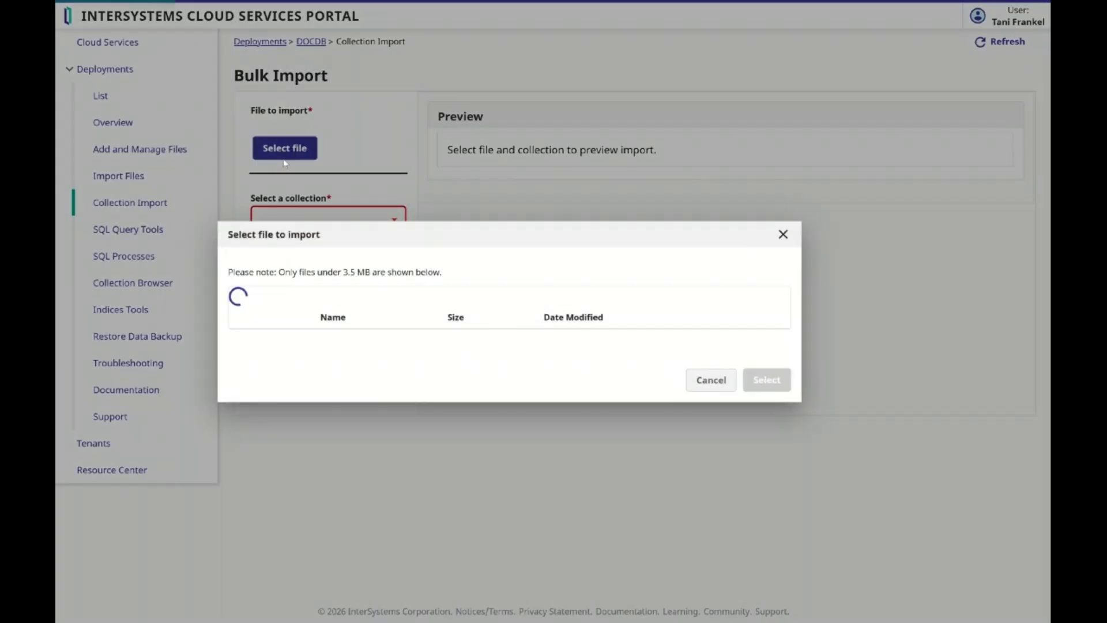
{"action": "left_click", "coordinate": [249, 319]}
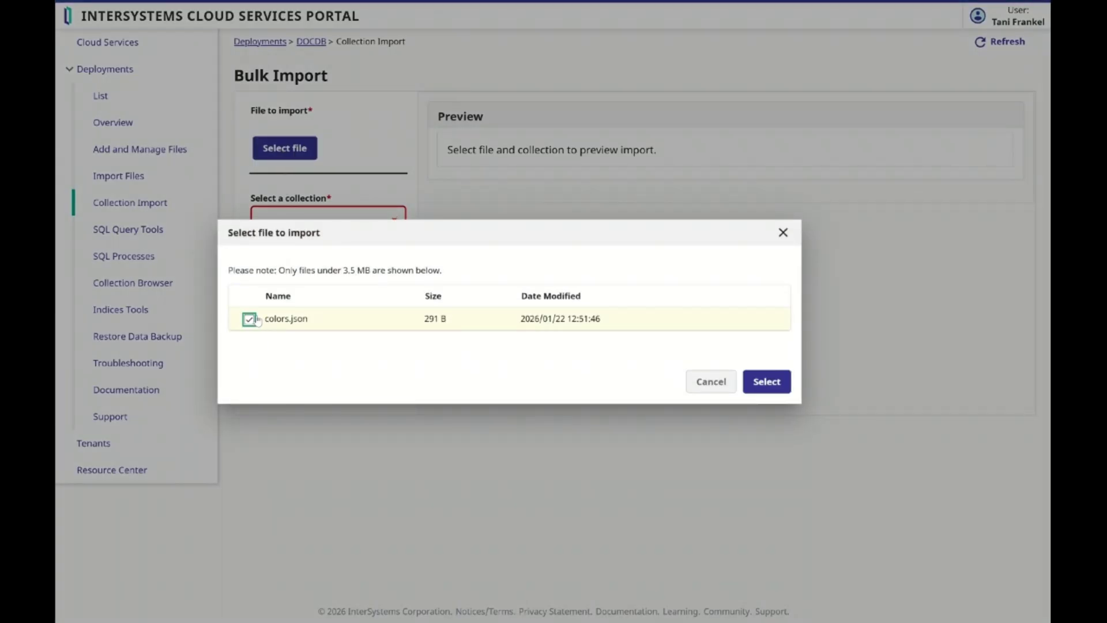
{"action": "left_click", "coordinate": [767, 381]}
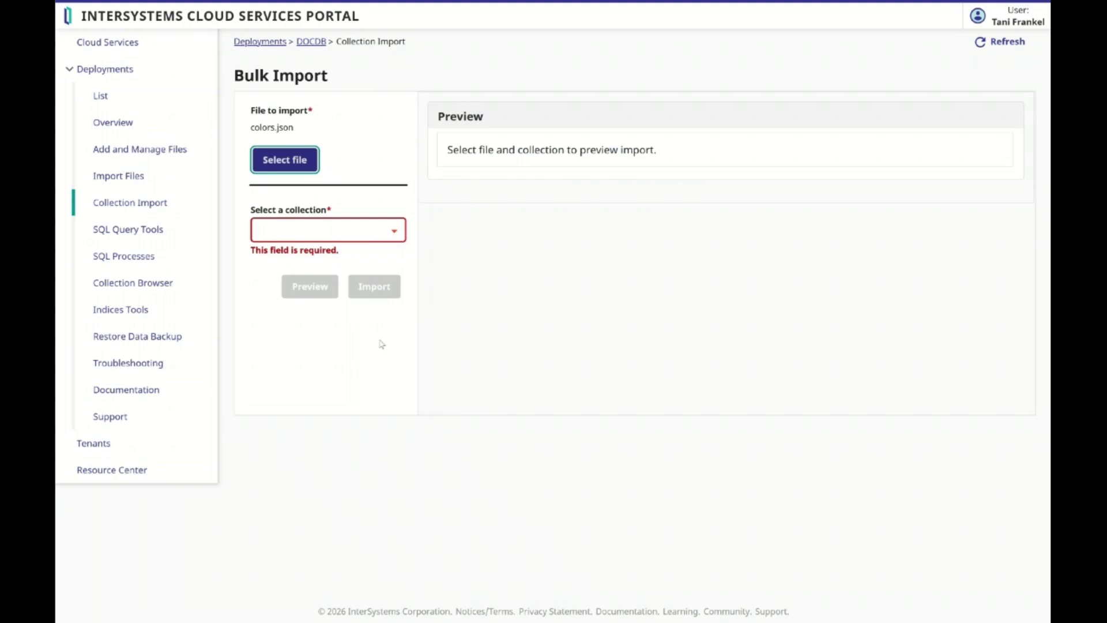
Set the import target to a new collection named colors
{"action": "left_click", "coordinate": [394, 232]}
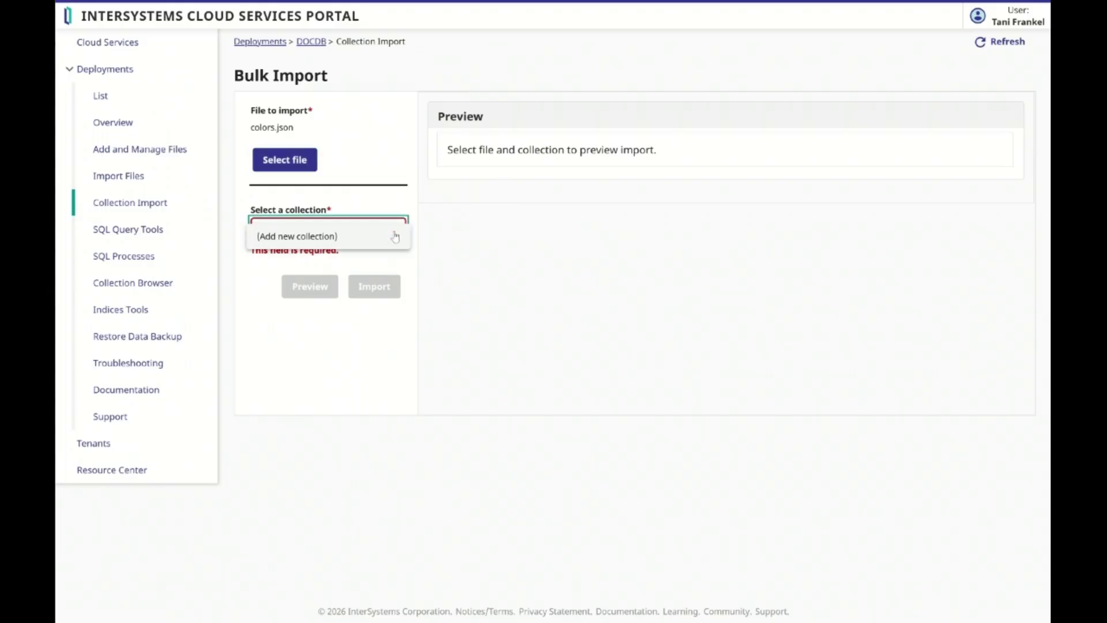
{"action": "left_click", "coordinate": [358, 241]}
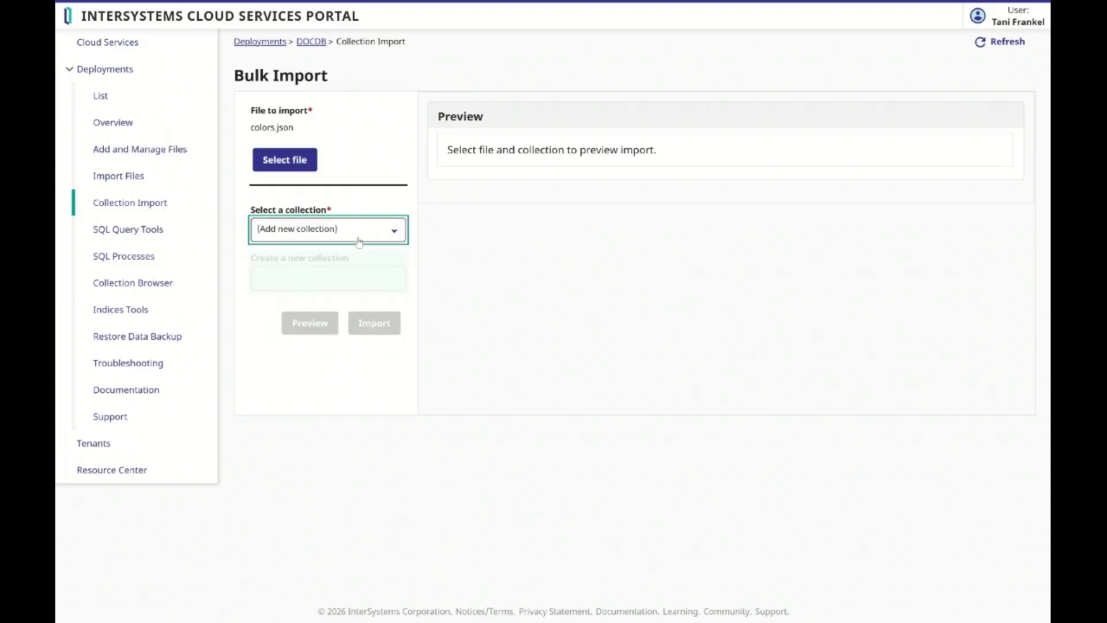
{"action": "left_click", "coordinate": [288, 279]}
{"action": "type", "text": "colors"}
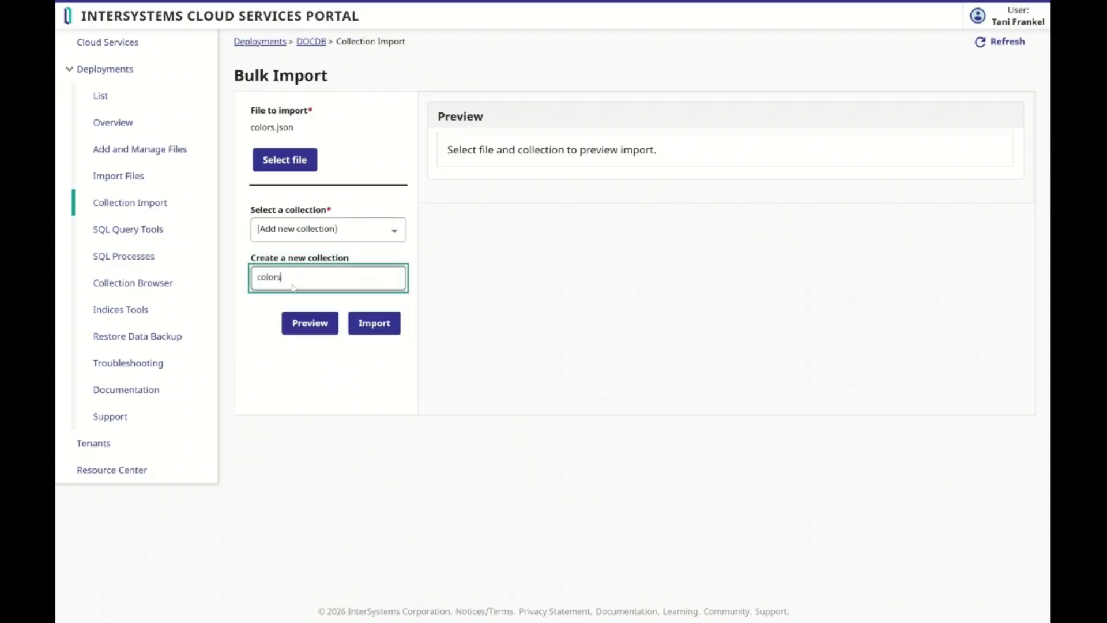
Preview the import of colors.json, check the import summary, and import the documents into the colors collection
{"action": "left_click", "coordinate": [302, 327]}
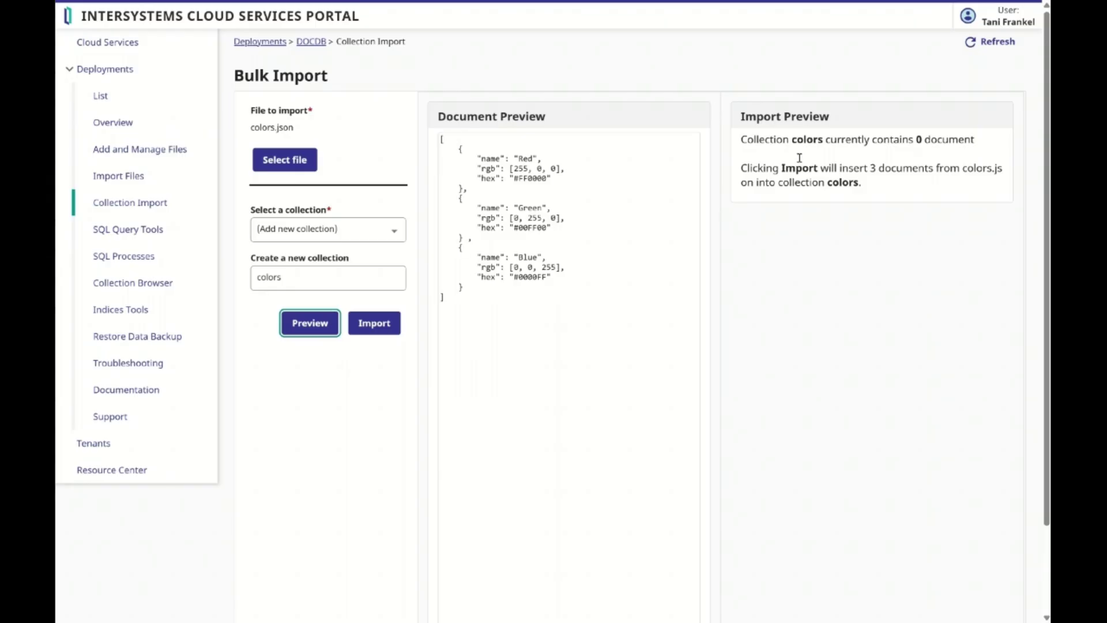
{"action": "left_click_drag", "start_coordinate": [826, 140], "coordinate": [997, 144]}
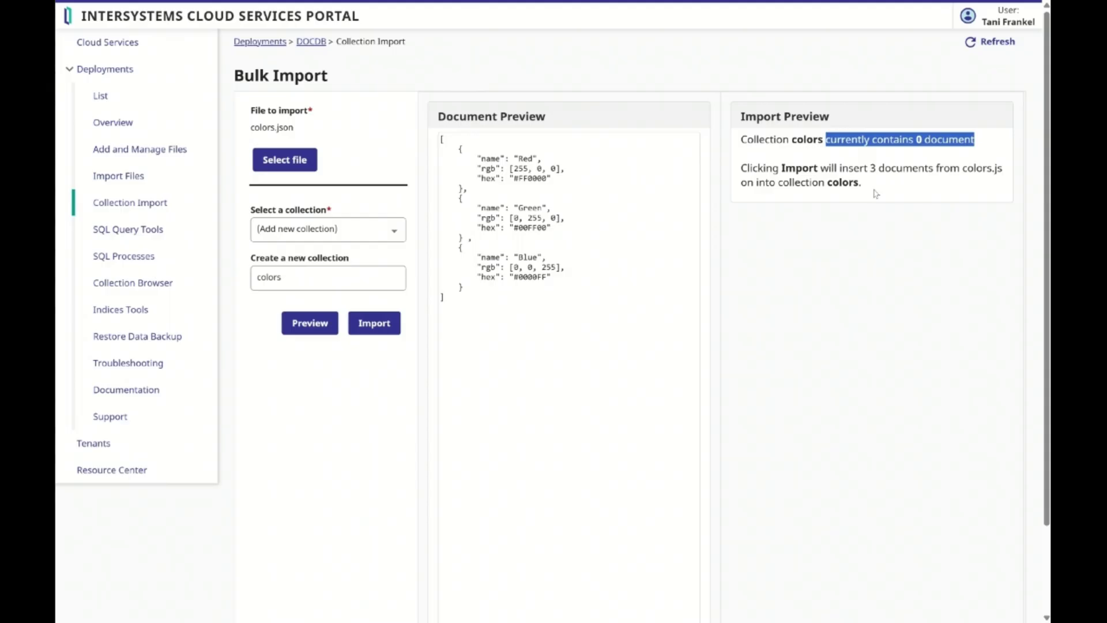
{"action": "left_click_drag", "start_coordinate": [843, 169], "coordinate": [929, 169]}
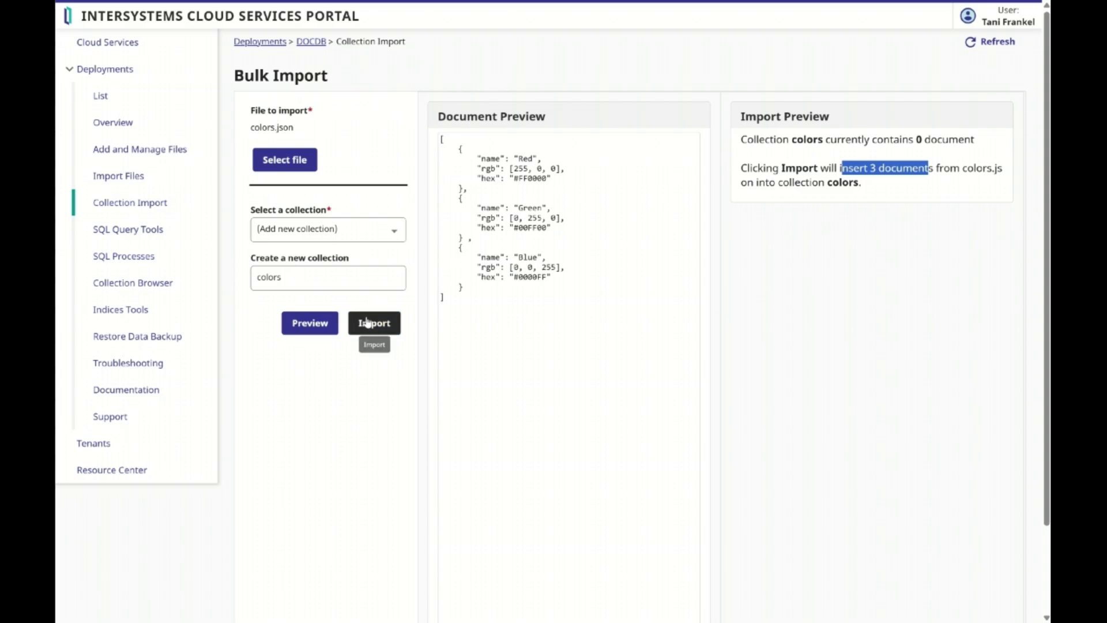
{"action": "left_click", "coordinate": [368, 321]}
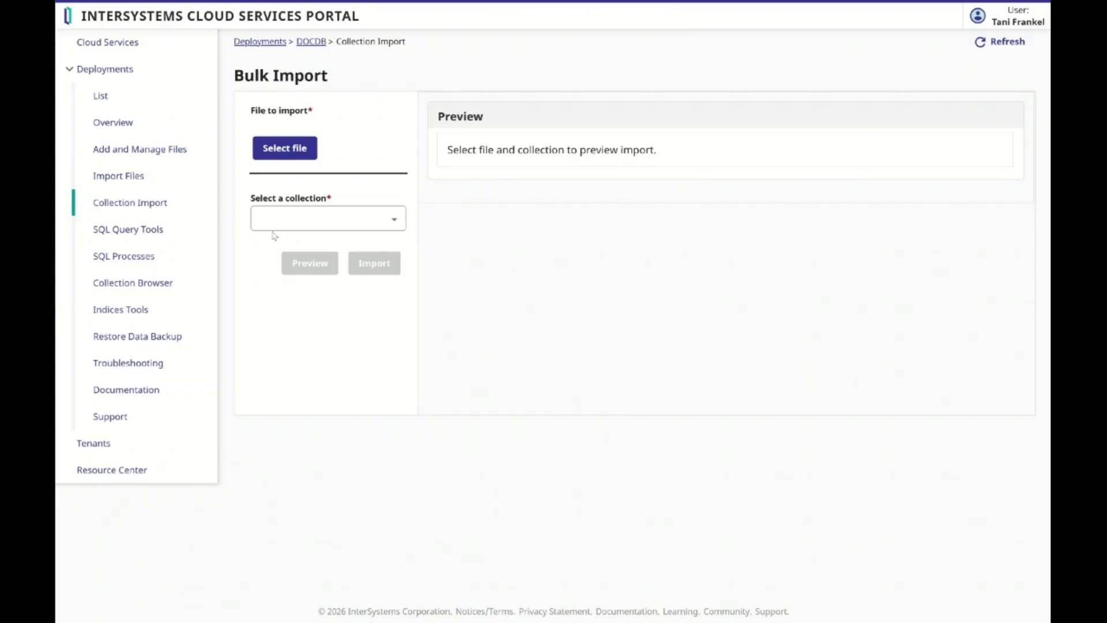
Browse through the documents of the colors collection in the Collection Browser, from ID 1 to ID 3
{"action": "left_click", "coordinate": [156, 285]}
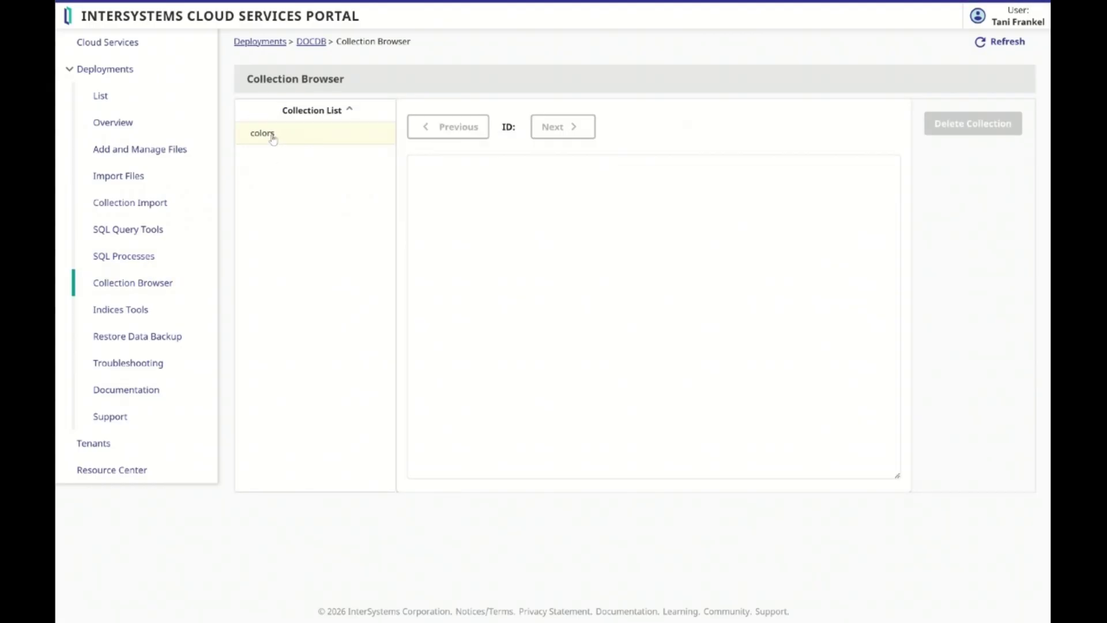
{"action": "left_click", "coordinate": [272, 139]}
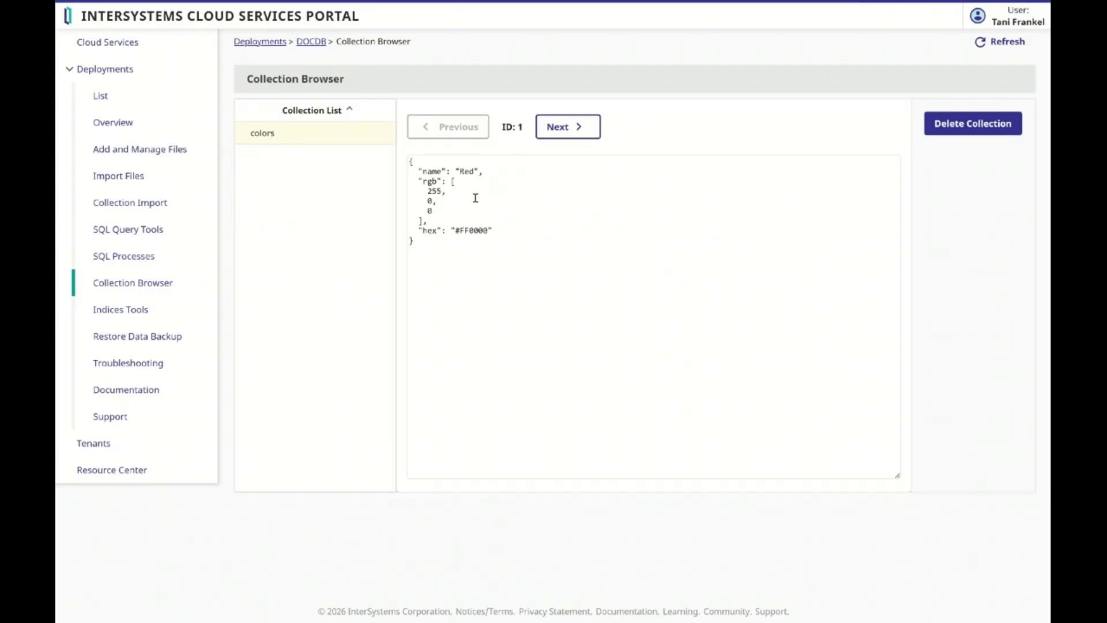
{"action": "left_click", "coordinate": [548, 137]}
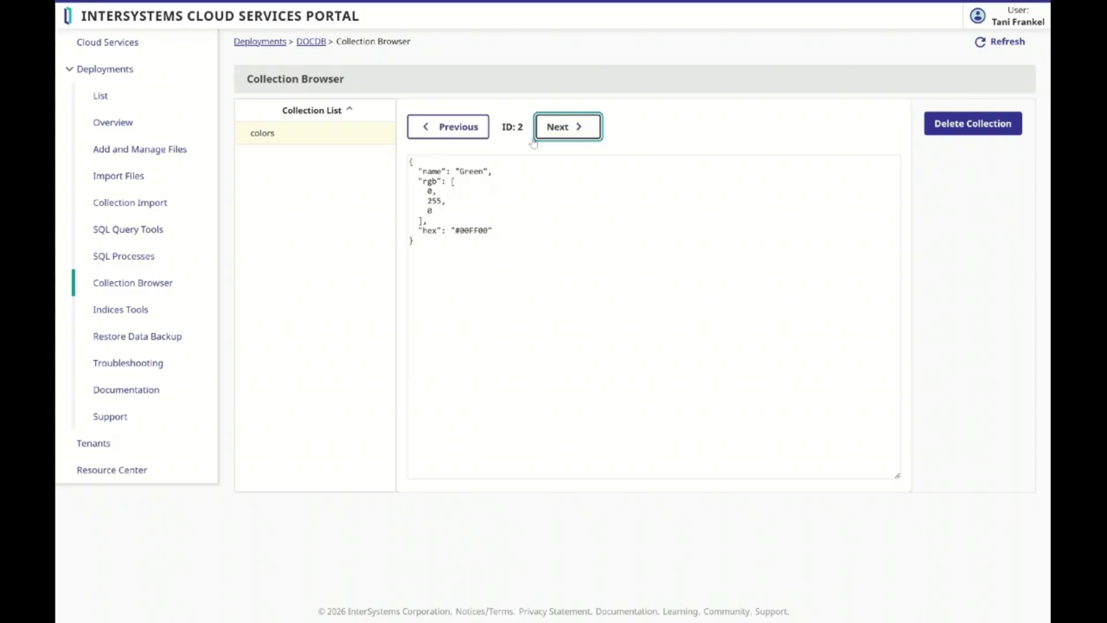
{"action": "left_click", "coordinate": [562, 131]}
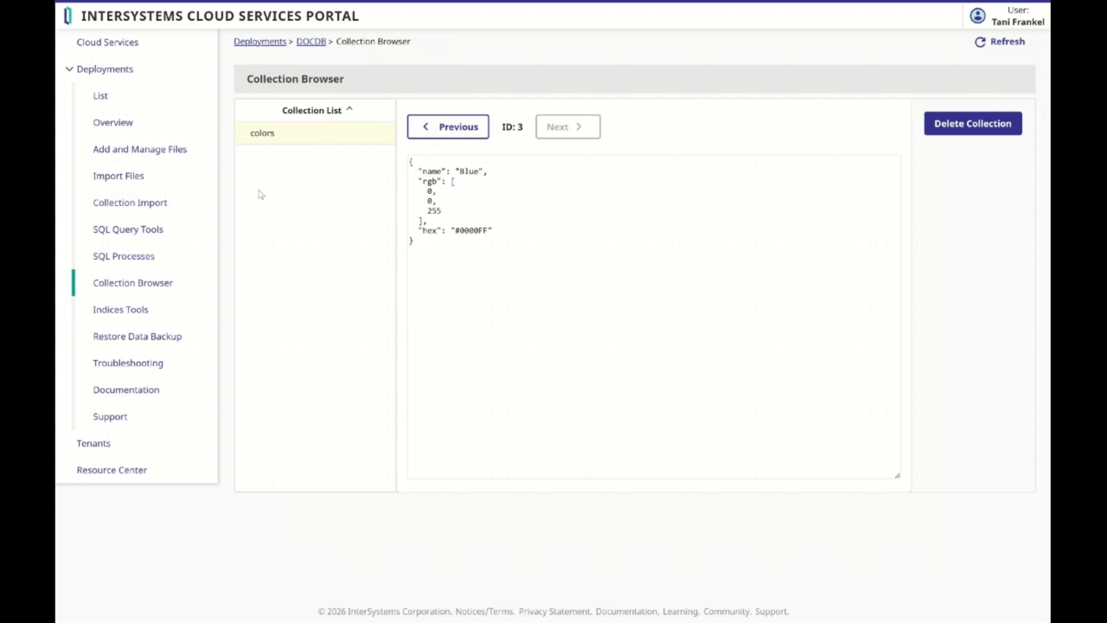
Run the SQL query SELECT name, rgb, hex FROM JSON_TABLE(colors FORMAT COLLECTION)
{"action": "left_click", "coordinate": [154, 234]}
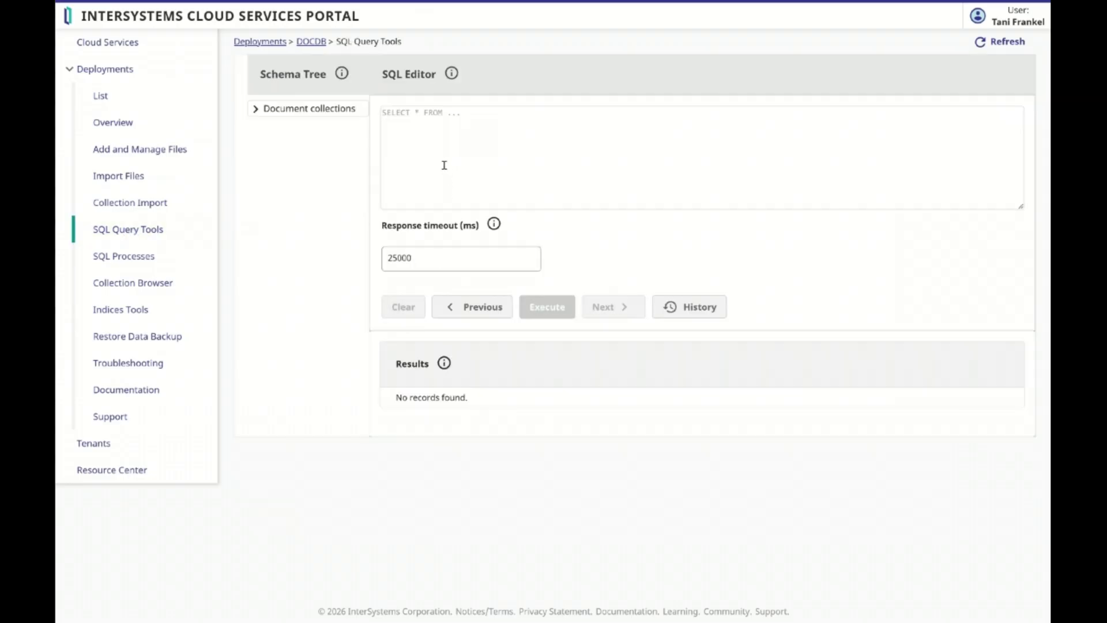
{"action": "type", "text": "SELECT name, rgb, hex FROM JSON_TABLE(colors FORMAT COLLECTION)"}
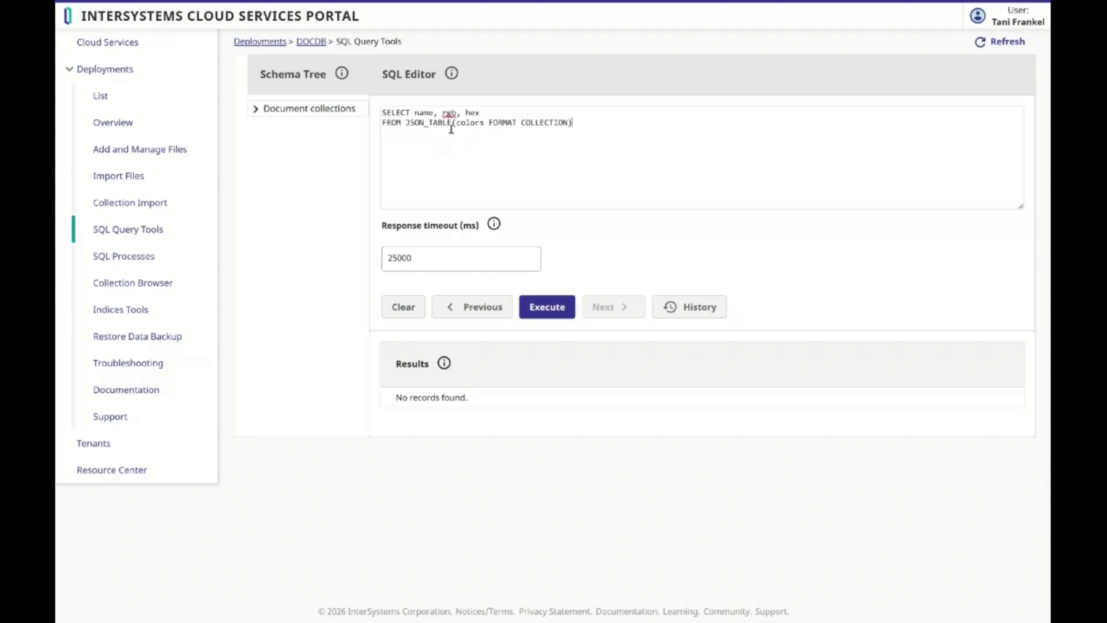
{"action": "left_click", "coordinate": [534, 309]}
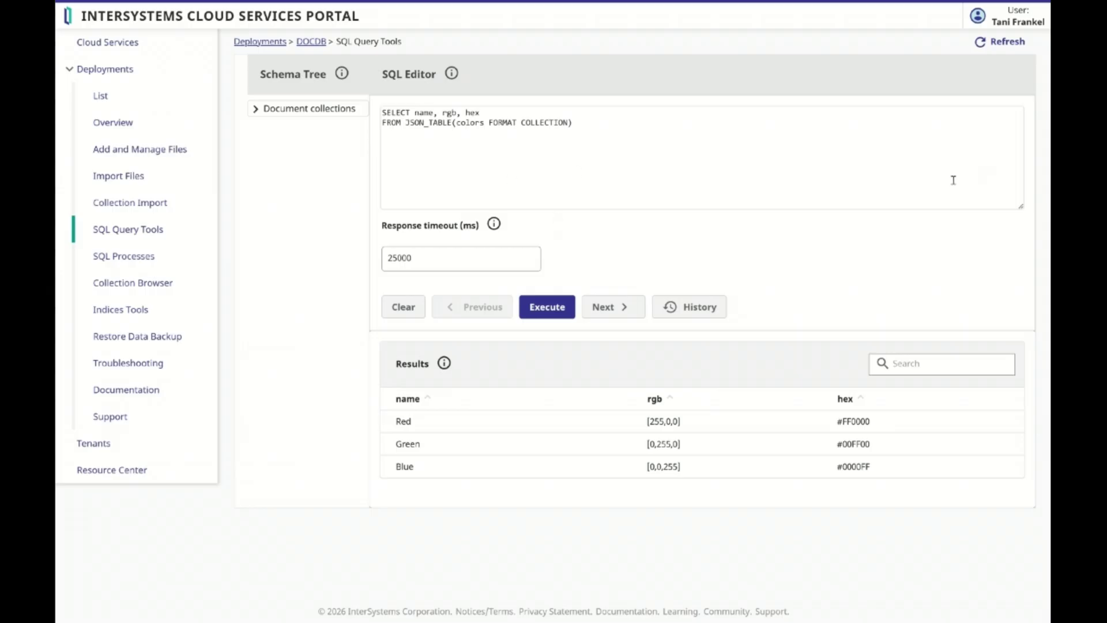
Clear the editor and run a JSON_TABLE query on 'colors' with path '$[*]', returning name VARCHAR(50) and hex VARCHAR(10) AS c, ordered by c.name
{"action": "left_click", "coordinate": [444, 264]}
{"action": "key", "text": "Tab"}
{"action": "key", "text": "Return"}
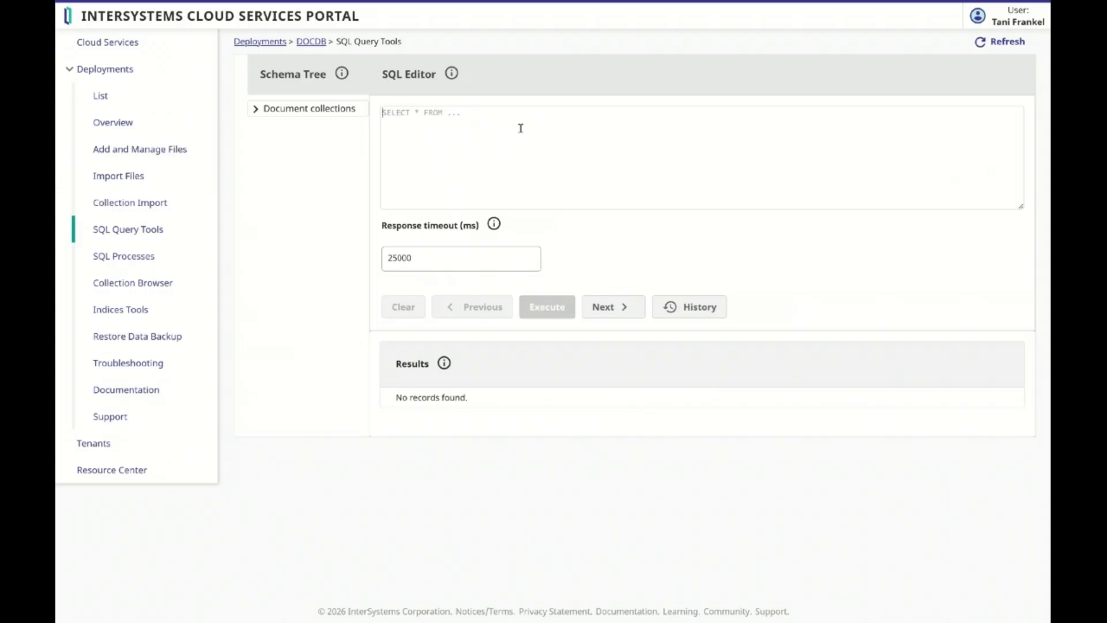
{"action": "left_click", "coordinate": [520, 128]}
{"action": "type", "text": "SELECT c.name, c.hex FROM JSON_TABLE( 'colors',    '$[*]' COLUMNS (          name VARCHAR(50) PATH '$.name',          hex VARCHAR(10) PATH '$.hex'         )   ) AS c ORDER BY c.name"}
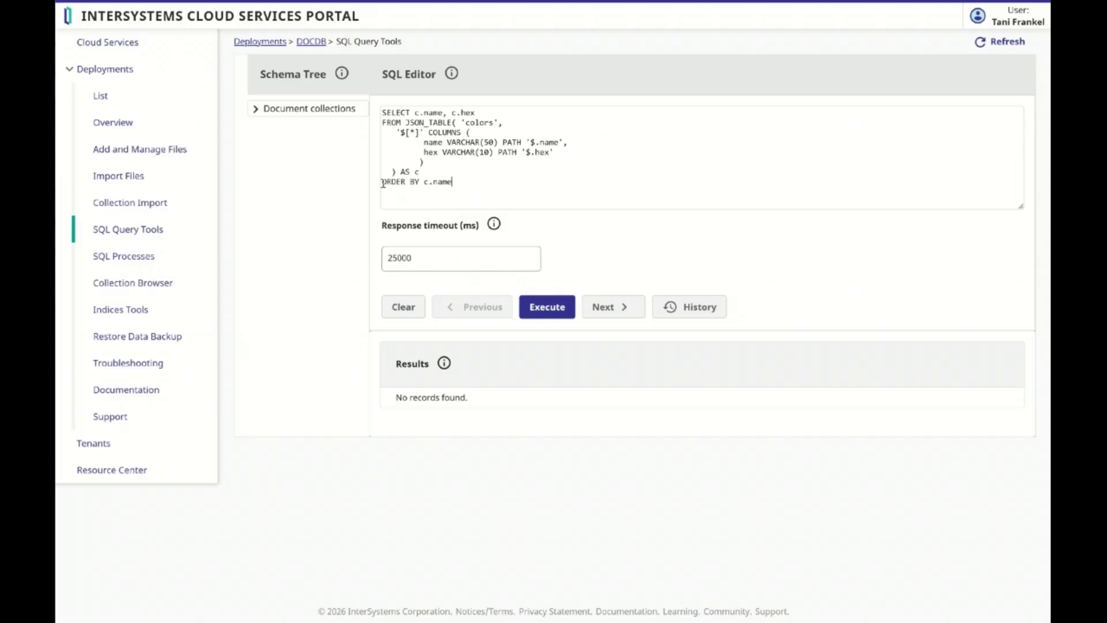
{"action": "left_click_drag", "start_coordinate": [382, 183], "coordinate": [452, 190]}
{"action": "left_click", "coordinate": [536, 304]}
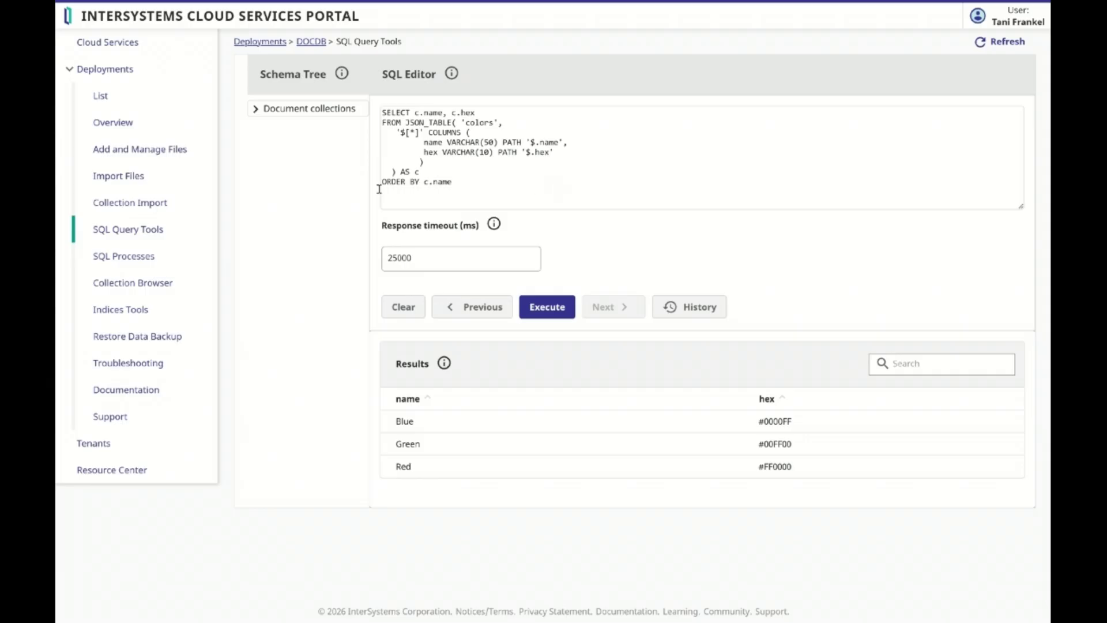
Return to the DOCDB deployment's overview page
{"action": "left_click", "coordinate": [137, 128]}
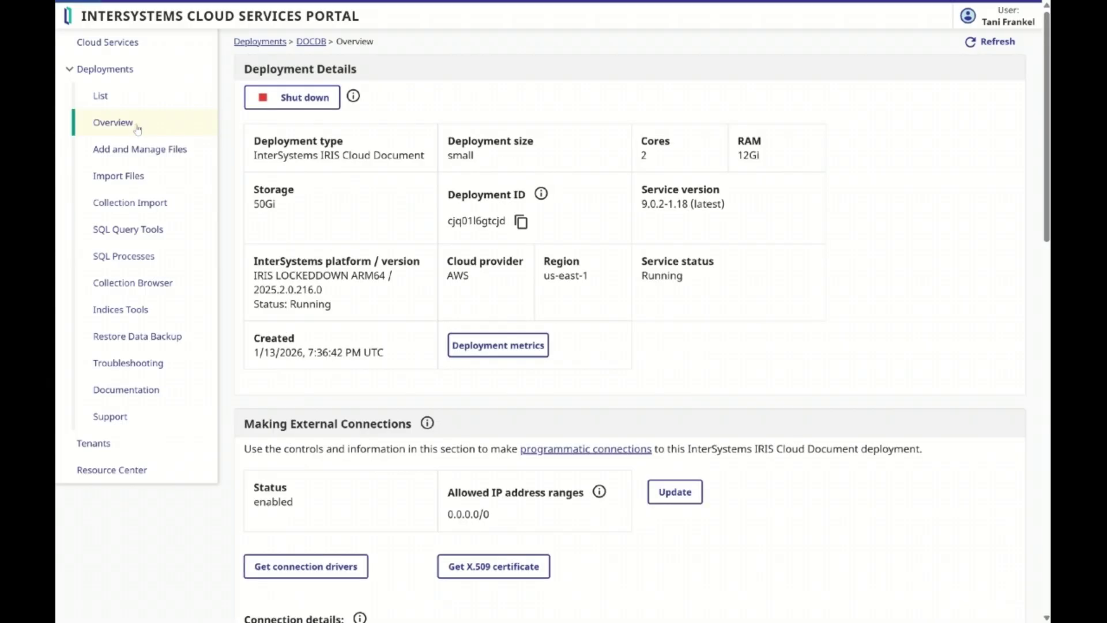